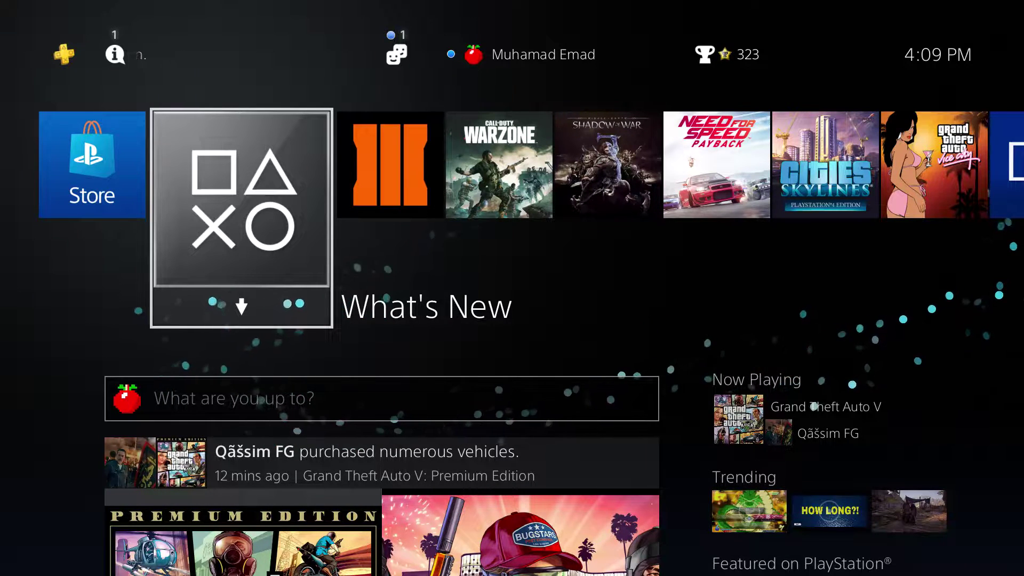
Move from What's New to the Call of Duty: Black Ops III tile (39% trophy progress).
key("Right")
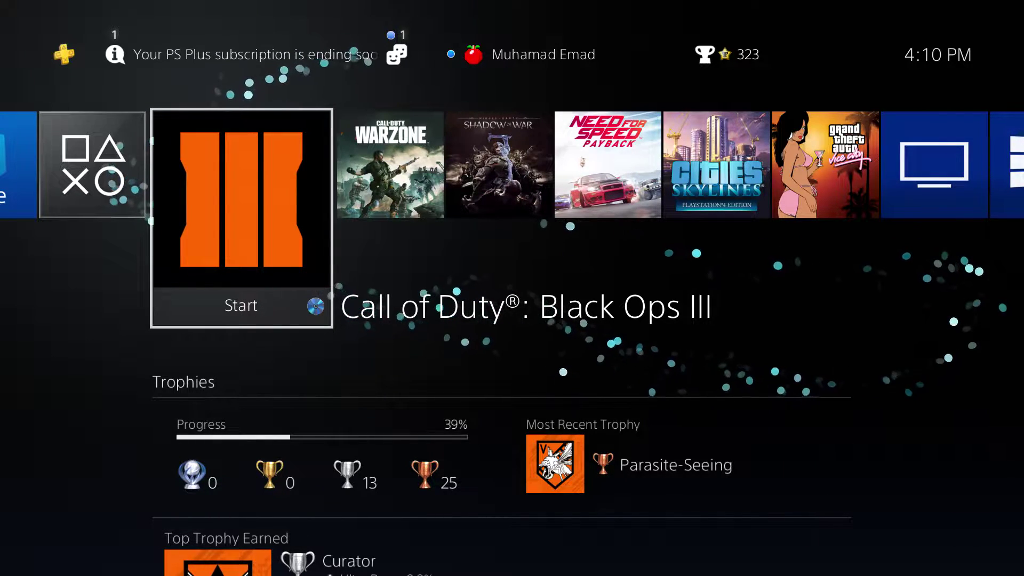
key("Right")
key("Right")
key("Left")
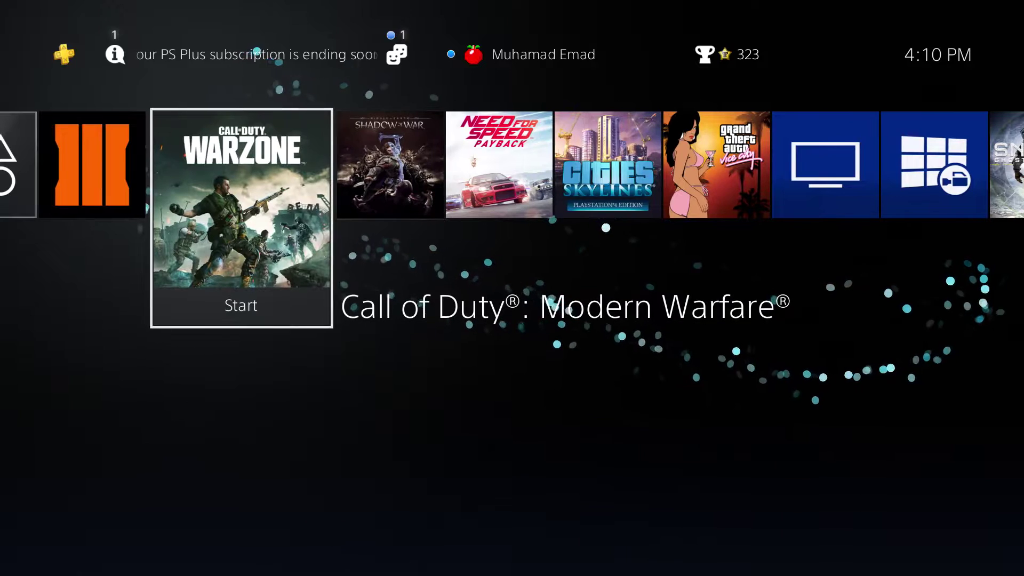
key("Right")
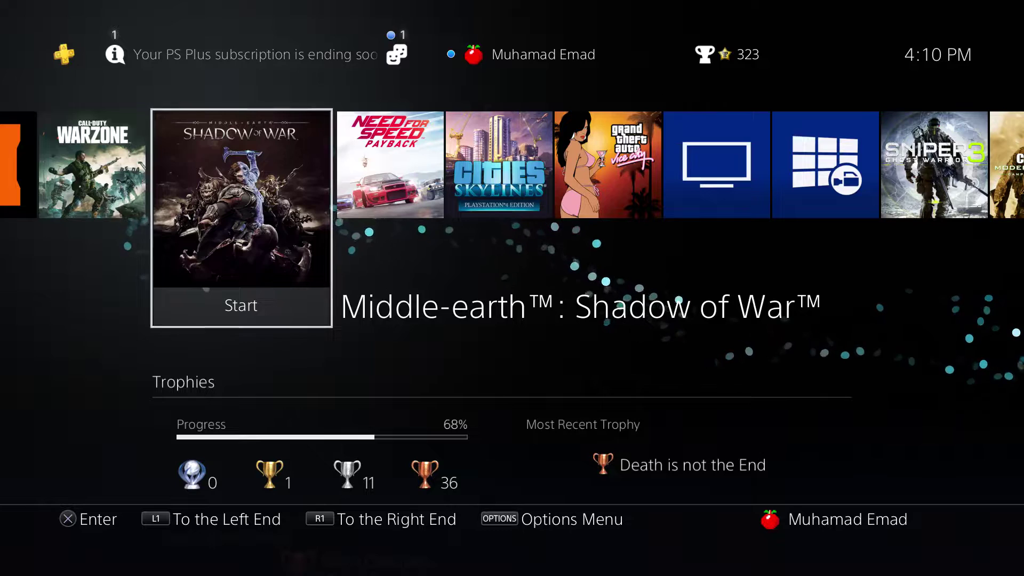
key("Right")
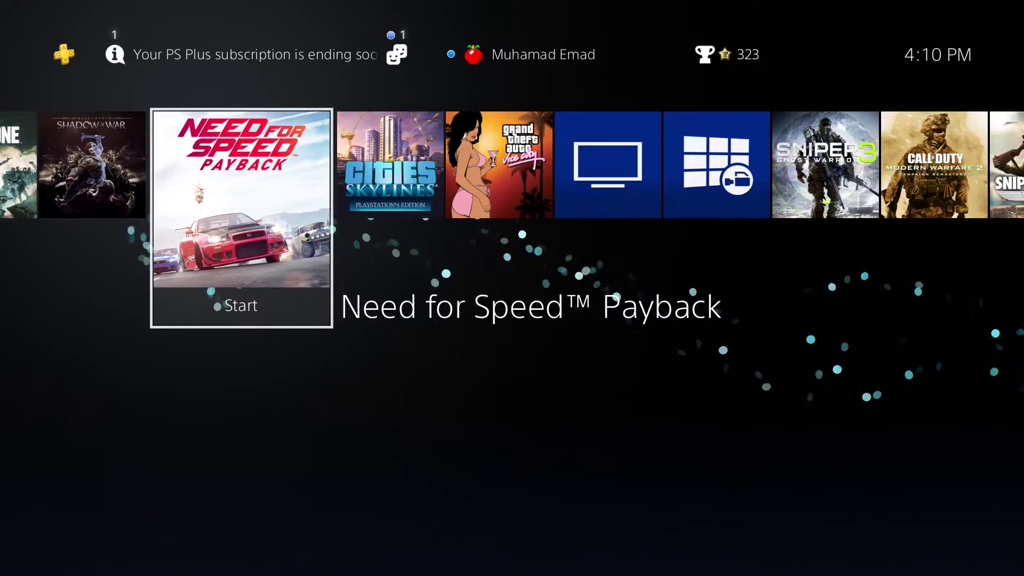
key("Right")
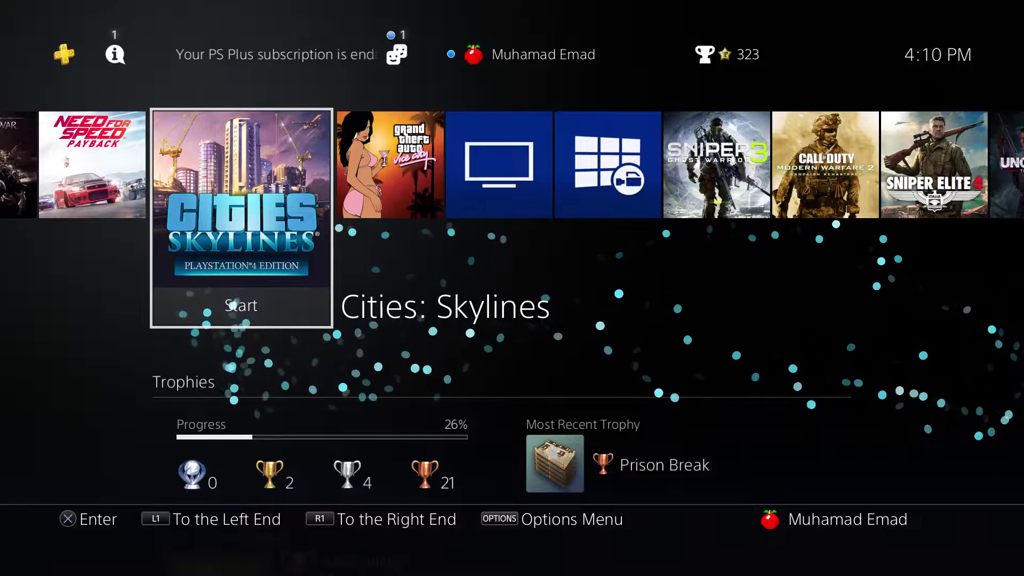
key("Right")
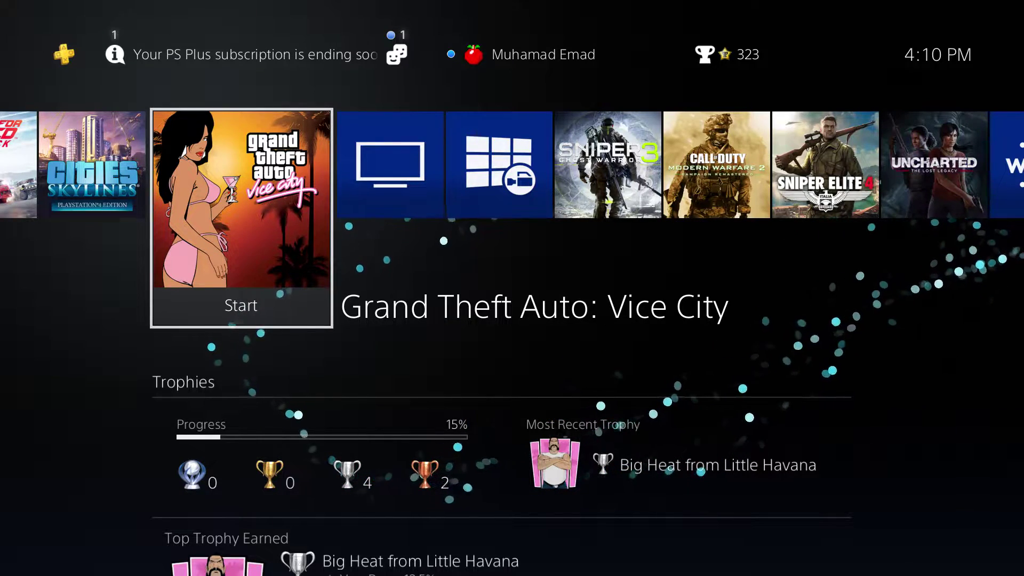
key("Right")
key("Right")
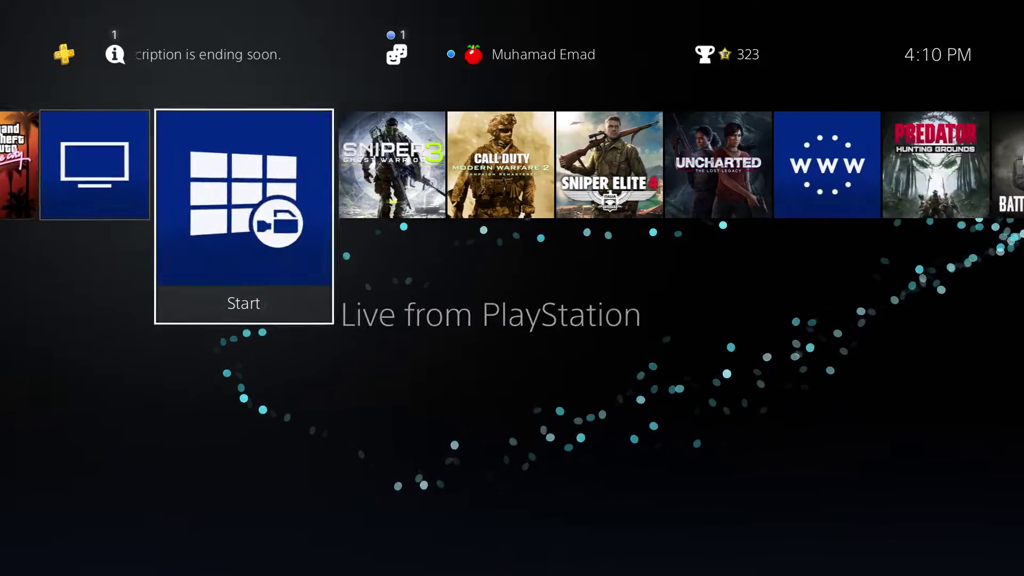
key("Right")
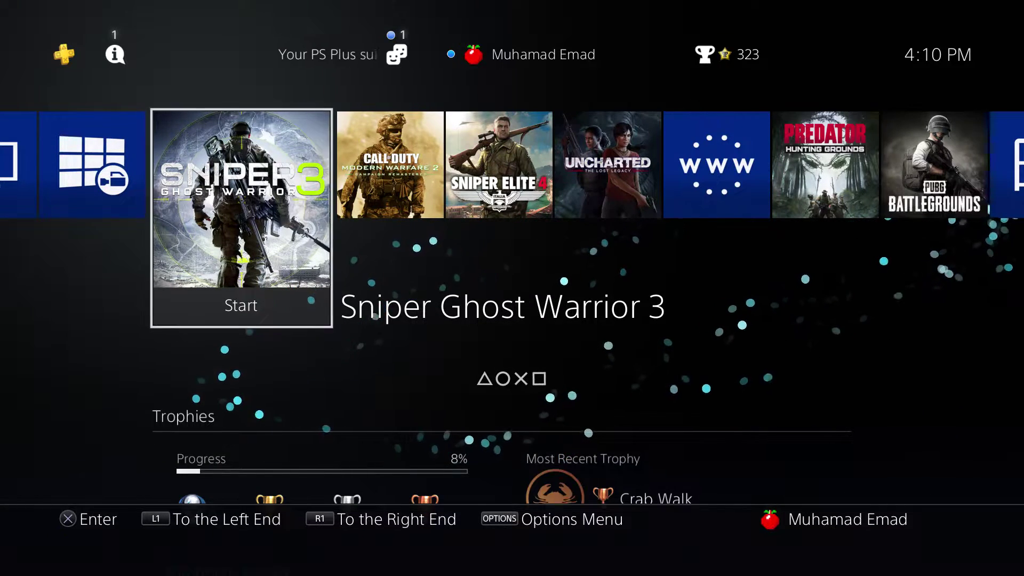
key("Right")
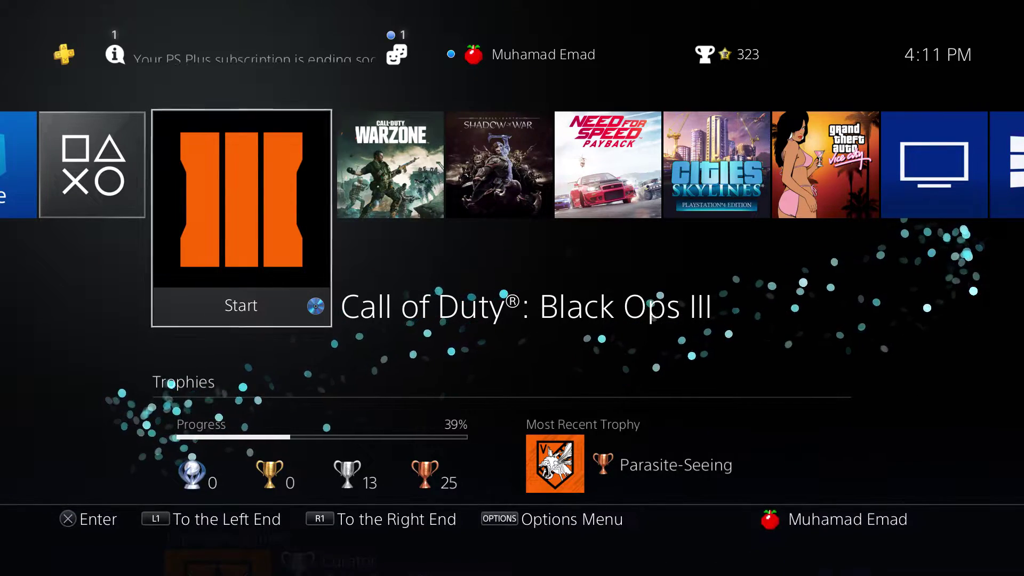
Move along the game row past Shadow of War, Sniper Elite 4 and Uncharted to Predator: Hunting Grounds.
key("Right")
key("Right")
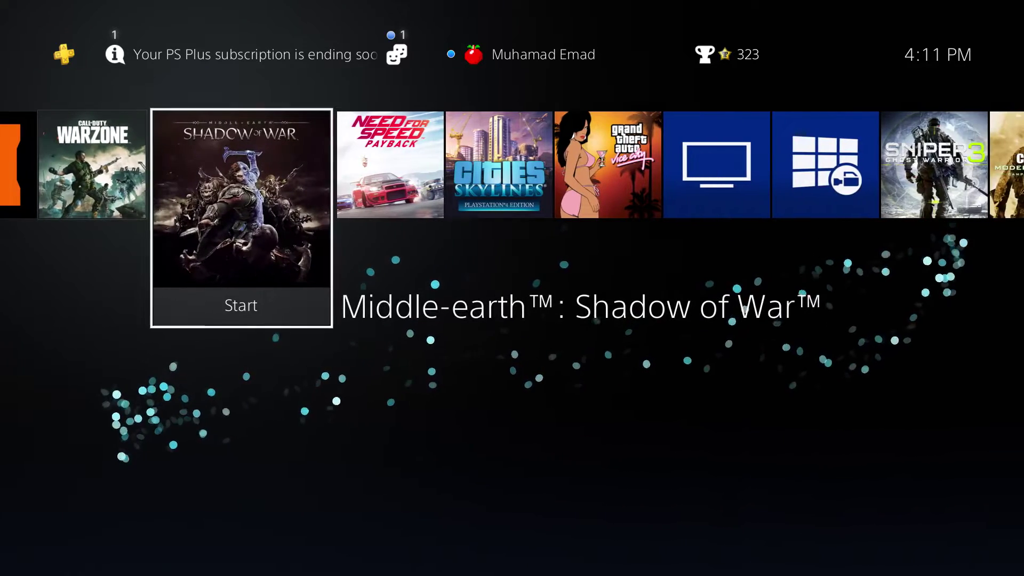
key("Right")
key("Right")
key("Right")
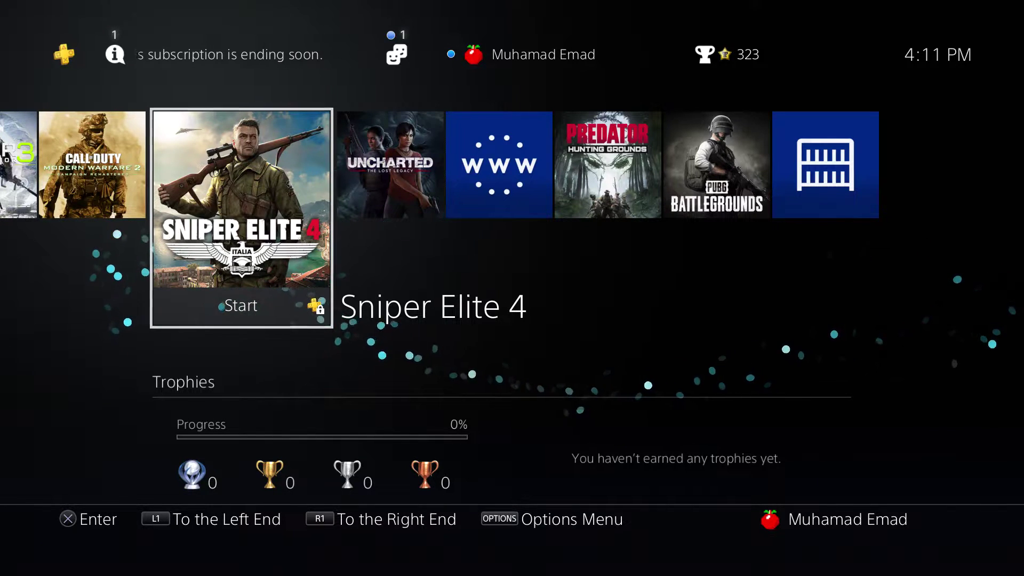
key("Right")
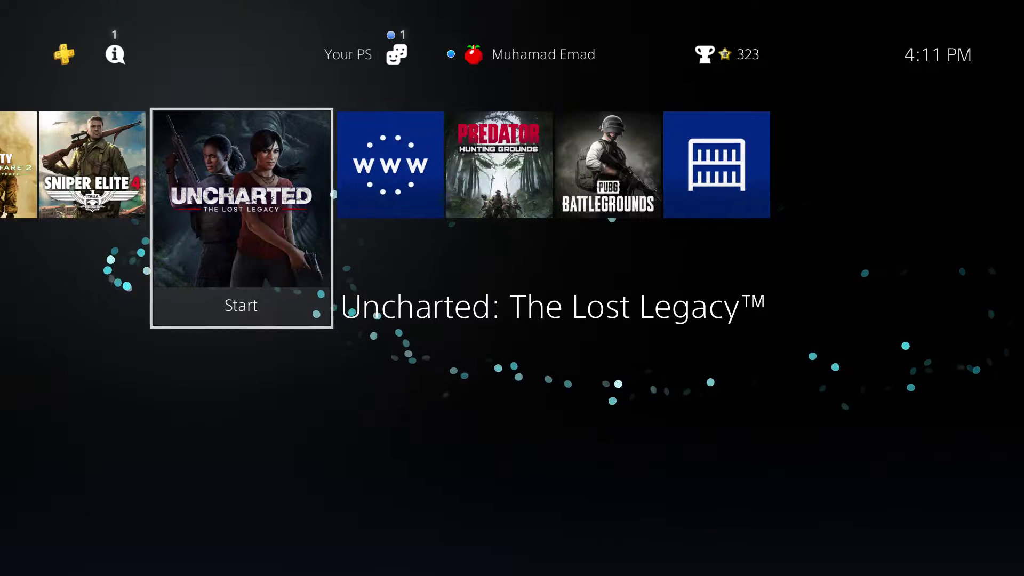
key("Right")
key("Right")
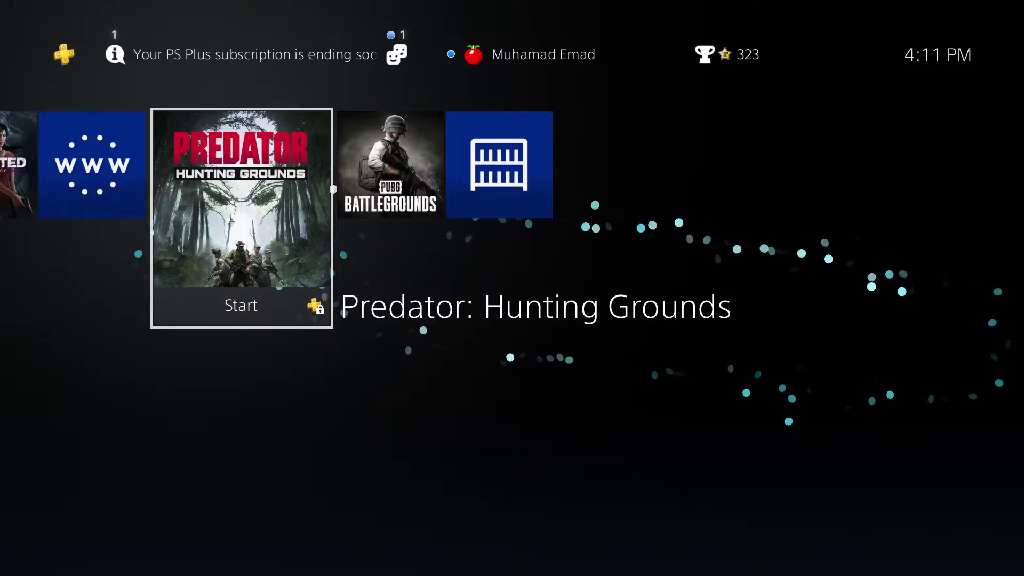
Delete Predator: Hunting Grounds from the console via its options menu and confirm with OK.
key("Menu")
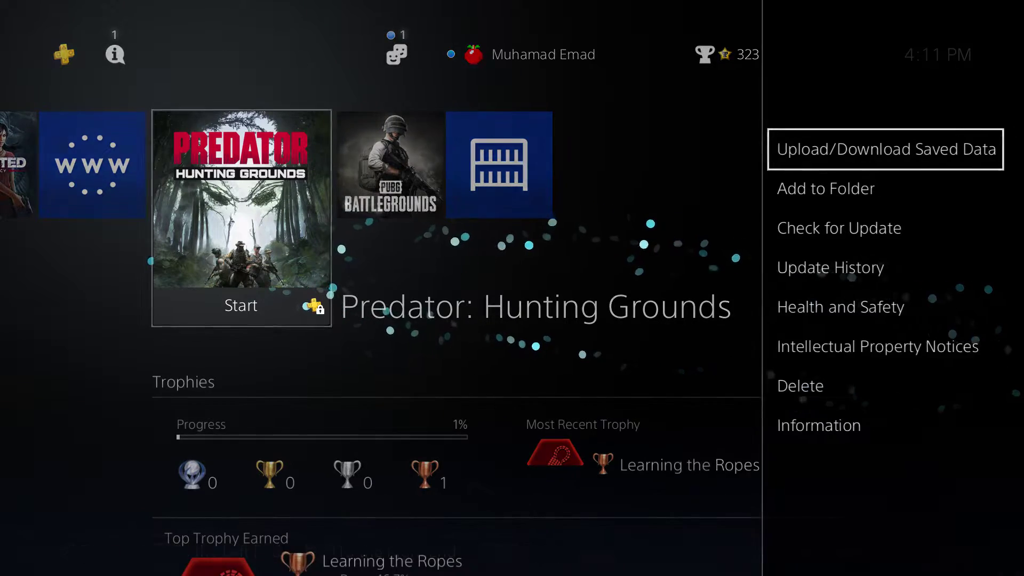
key("Down")
key("Down")
key("Down")
key("Return")
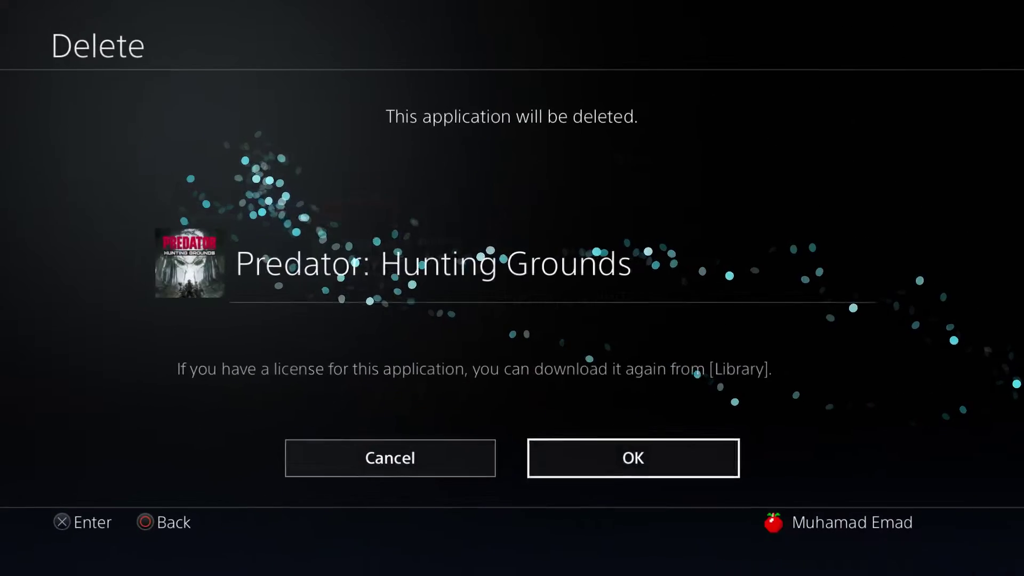
key("Return")
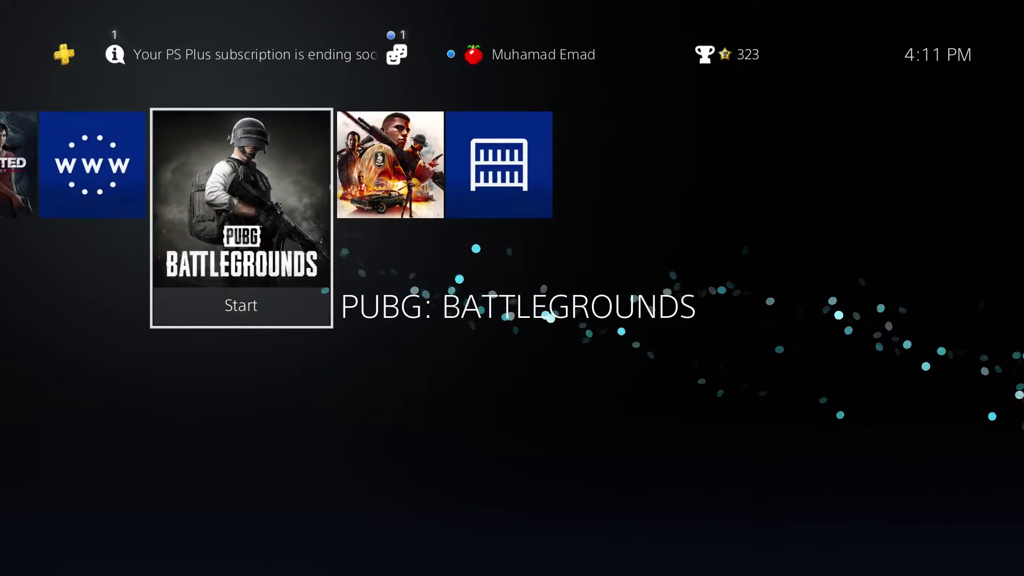
Go past PUBG and Mafia III: Definitive Edition to the Library tile and open it.
key("Right")
key("Left")
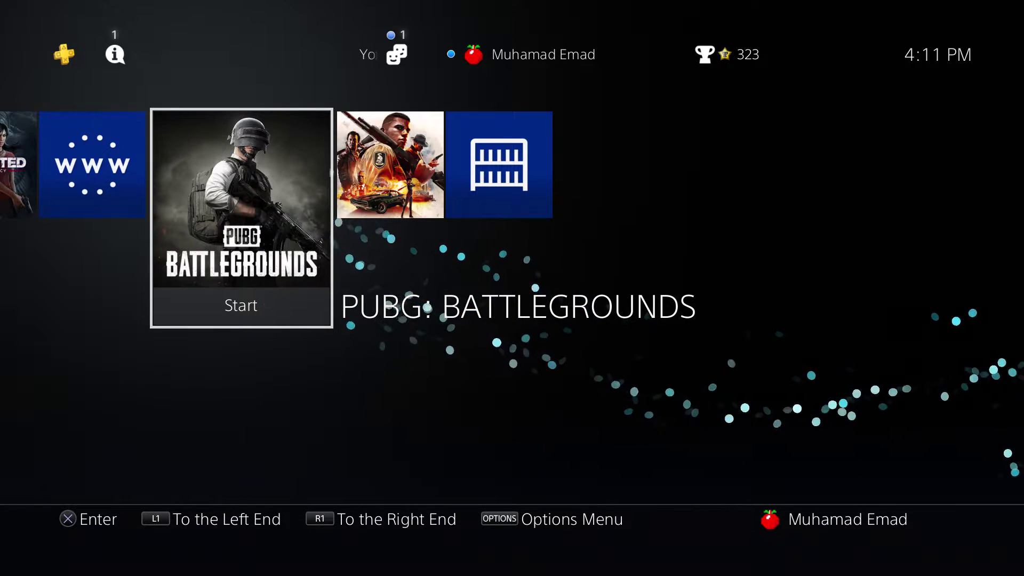
key("Right")
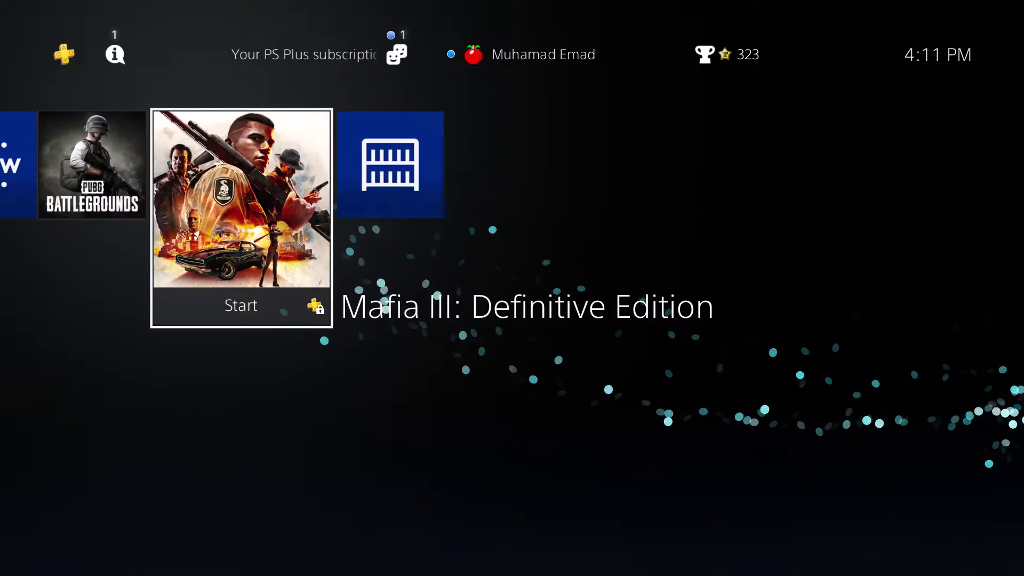
key("Right")
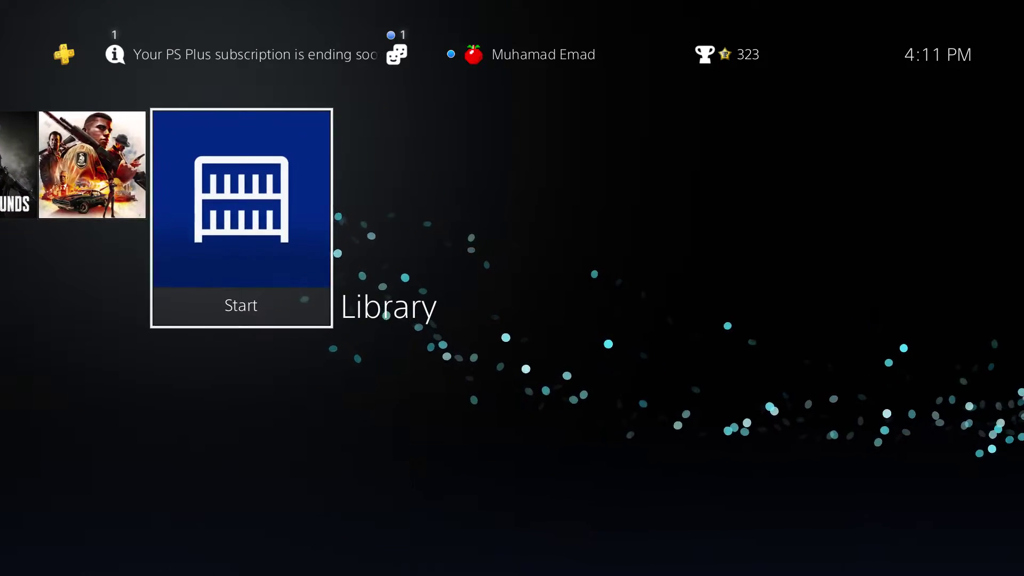
key("Left")
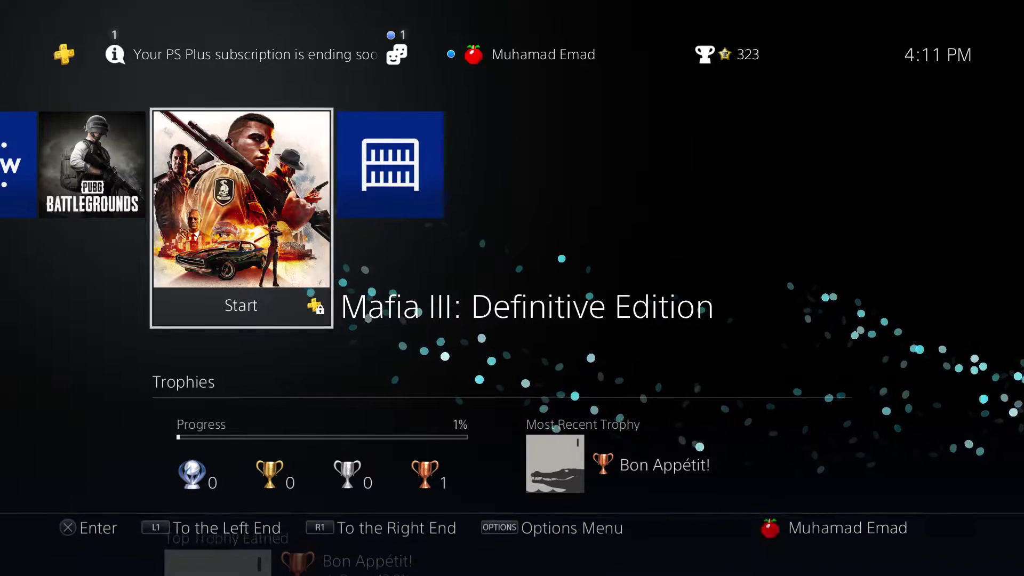
key("Right")
key("Return")
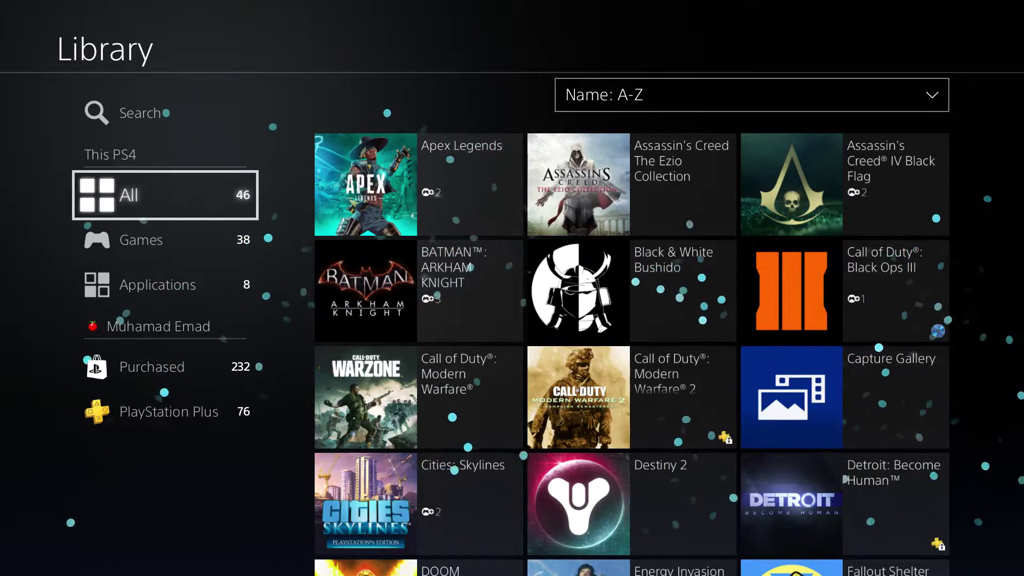
Filter the Library to games and browse Assassin's Creed titles, Black Ops III, Batman, Warzone, Modern Warfare 2.
key("Down")
key("Right")
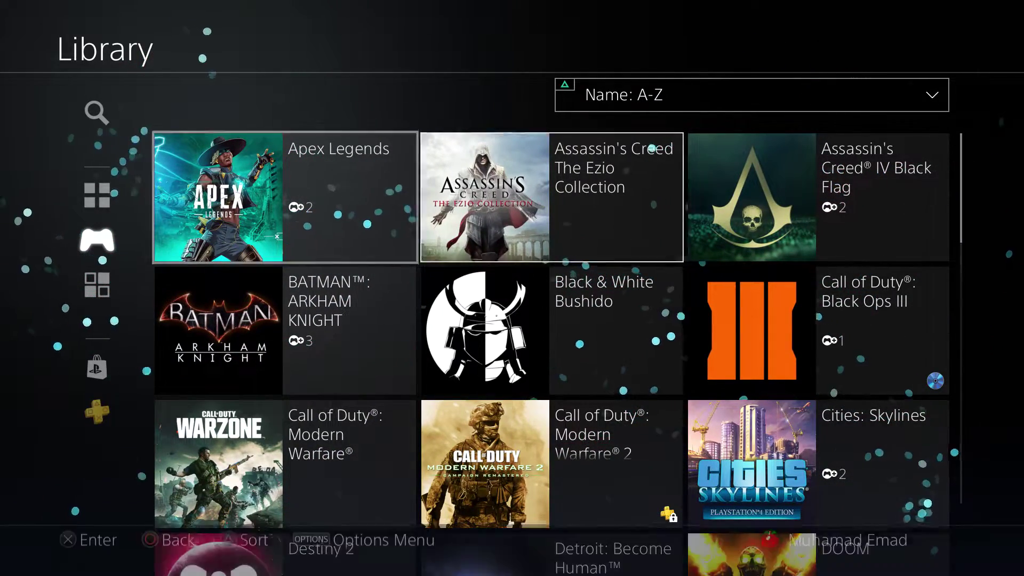
key("Right")
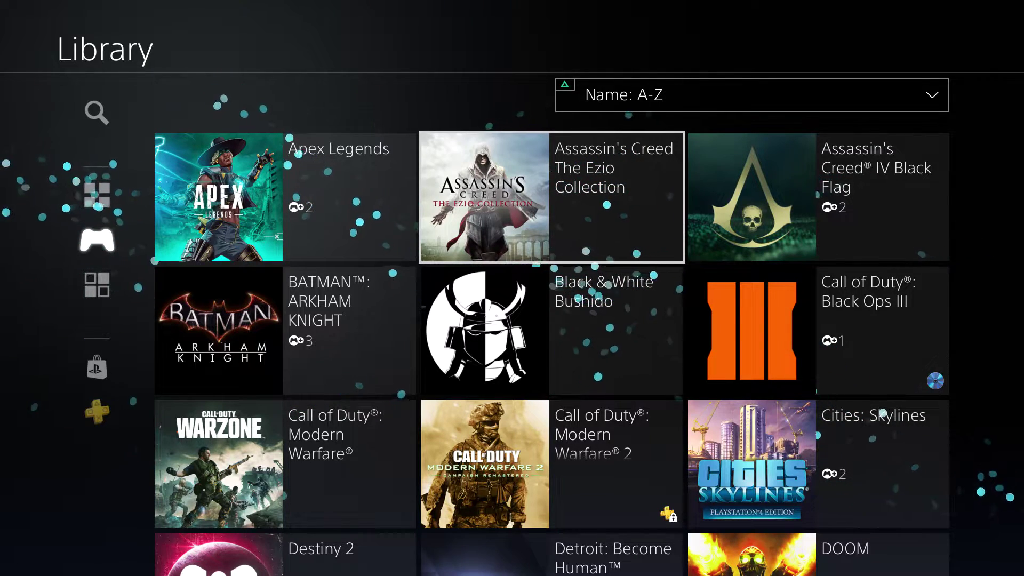
key("Right")
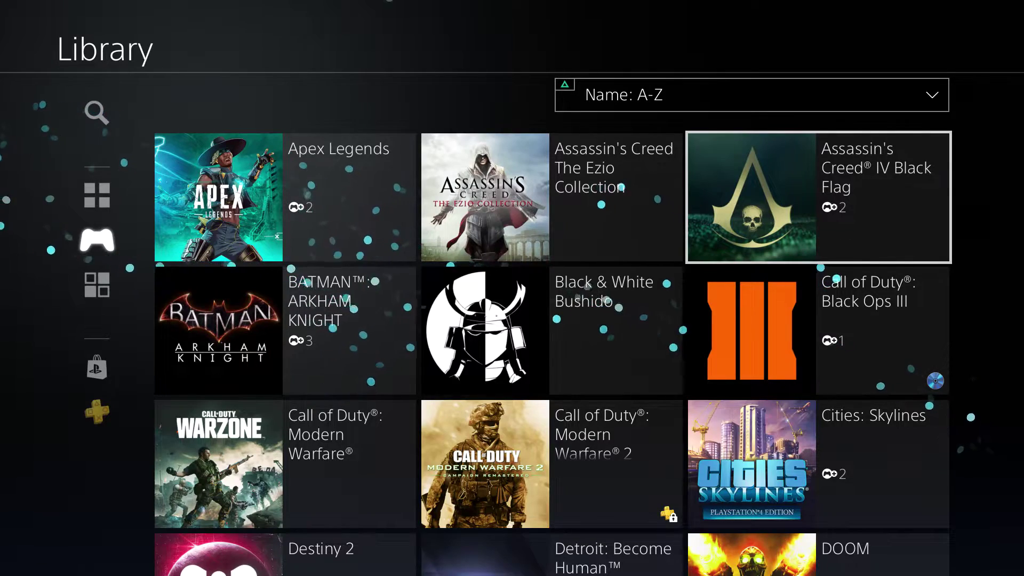
key("Down")
key("Left")
key("Left")
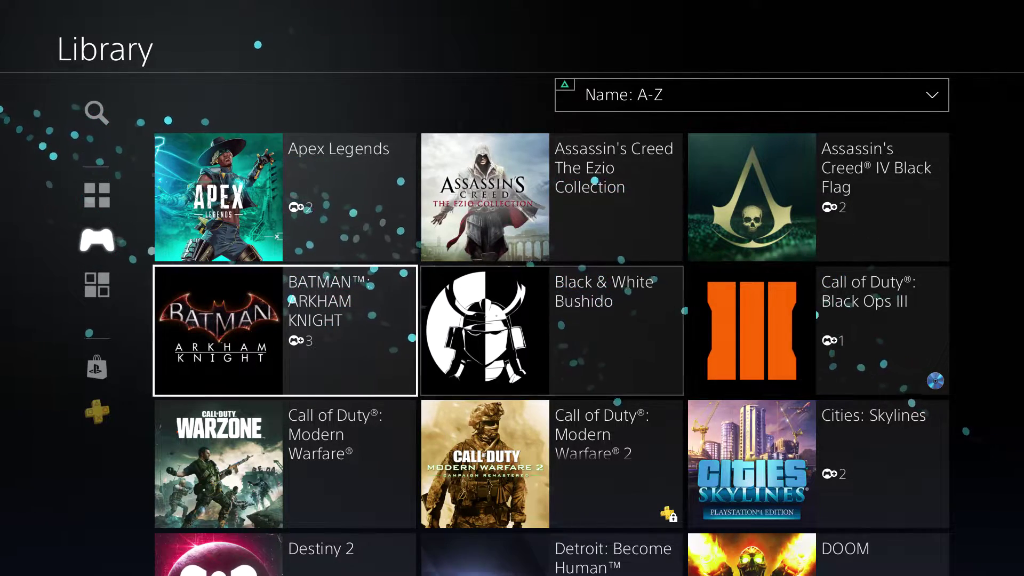
key("Down")
key("Right")
Browse Detroit: Become Human, Destiny 2, DOOM, Fallout Shelter, Goat Simulator down to Homefront: The Revolution.
key("Down")
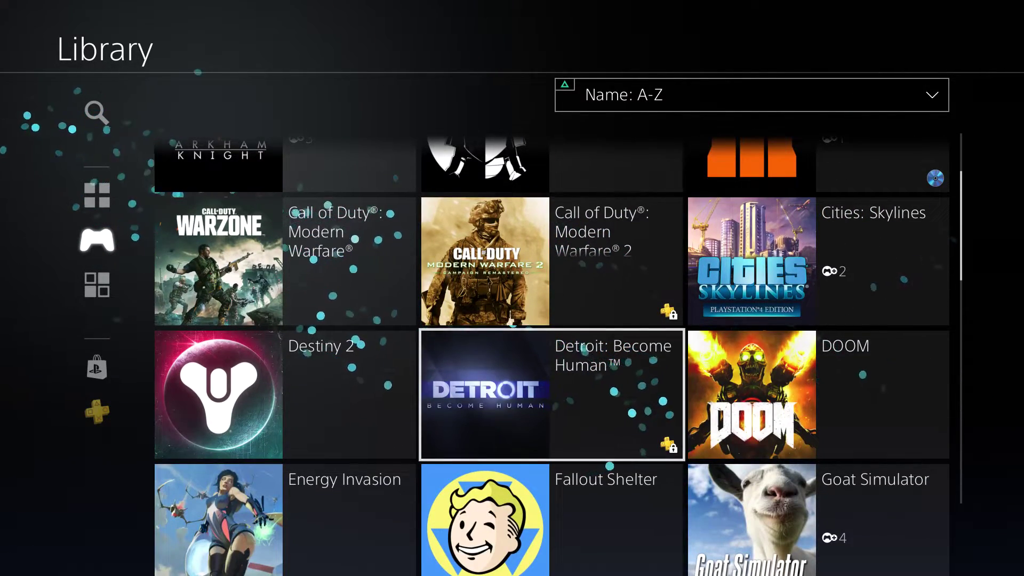
key("Left")
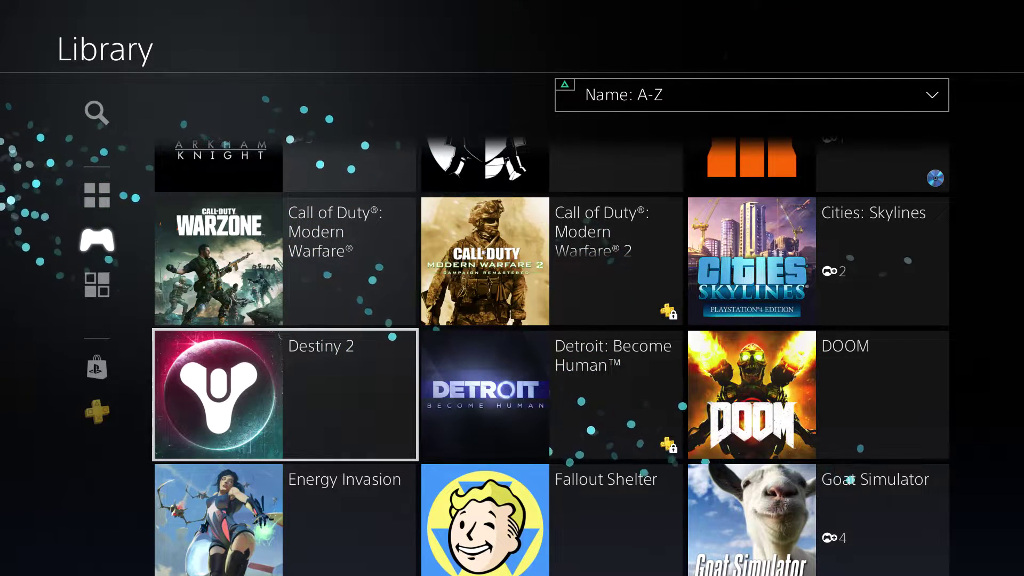
key("Right")
key("Right")
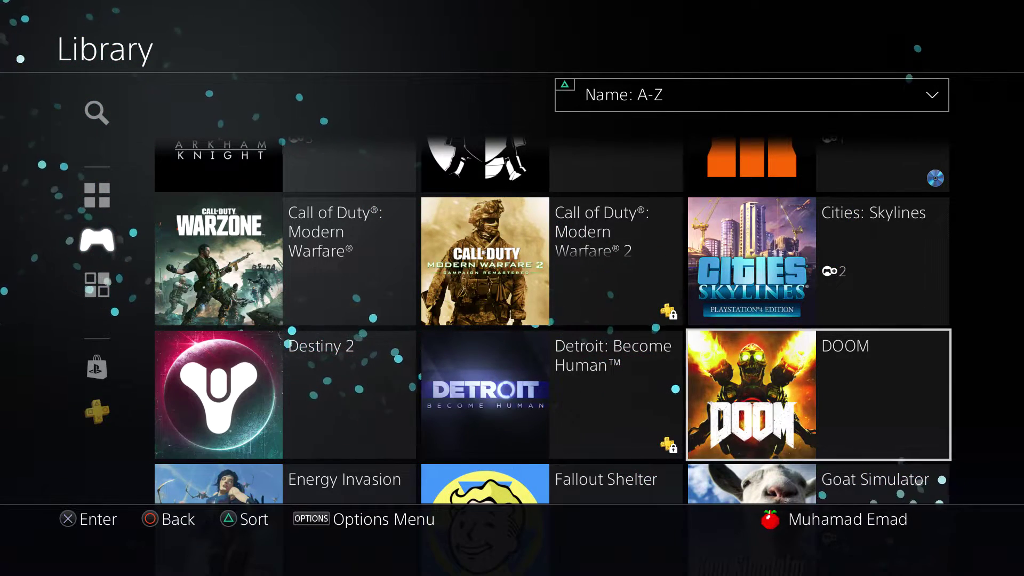
key("Down")
key("Left")
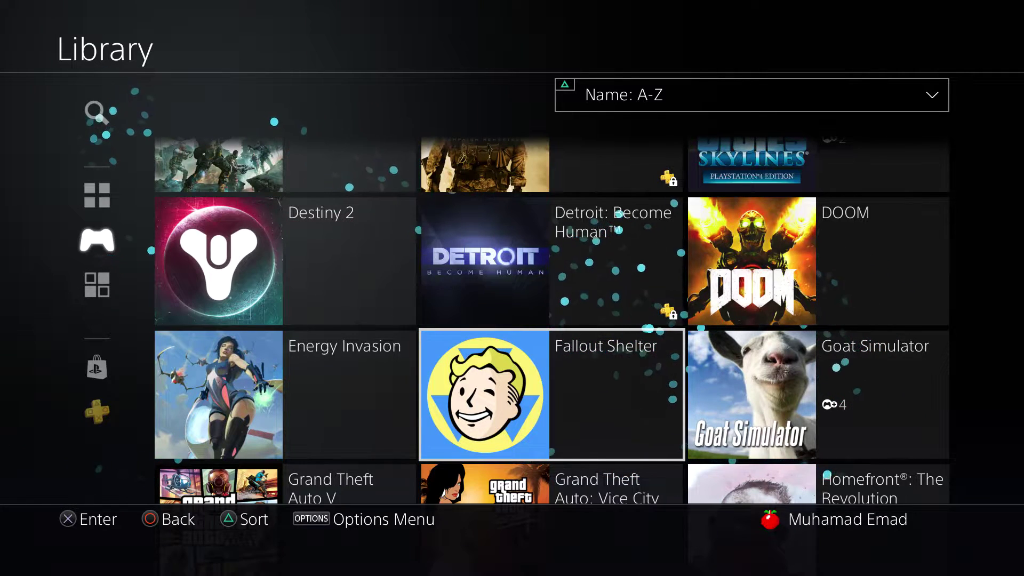
key("Right")
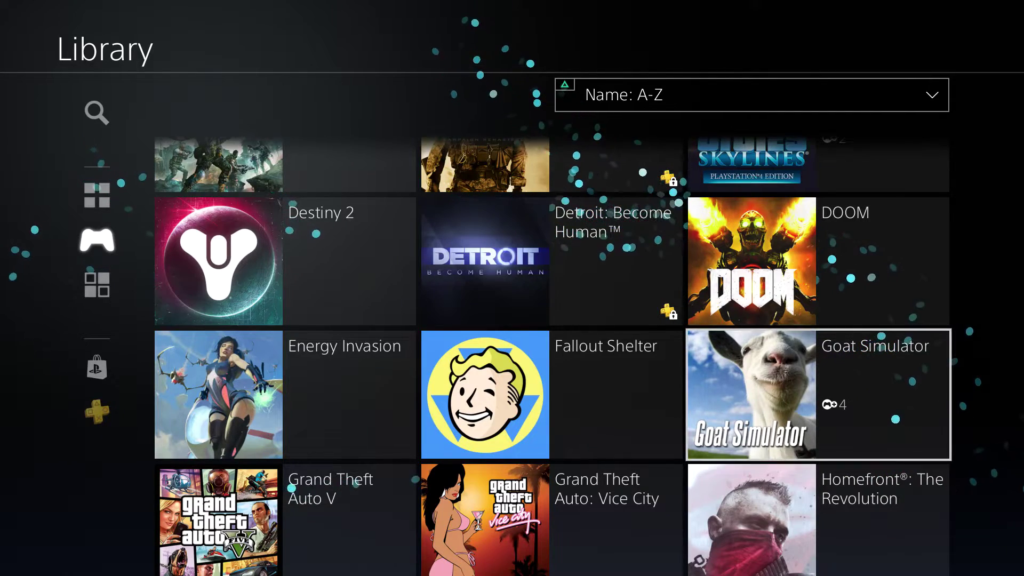
key("Down")
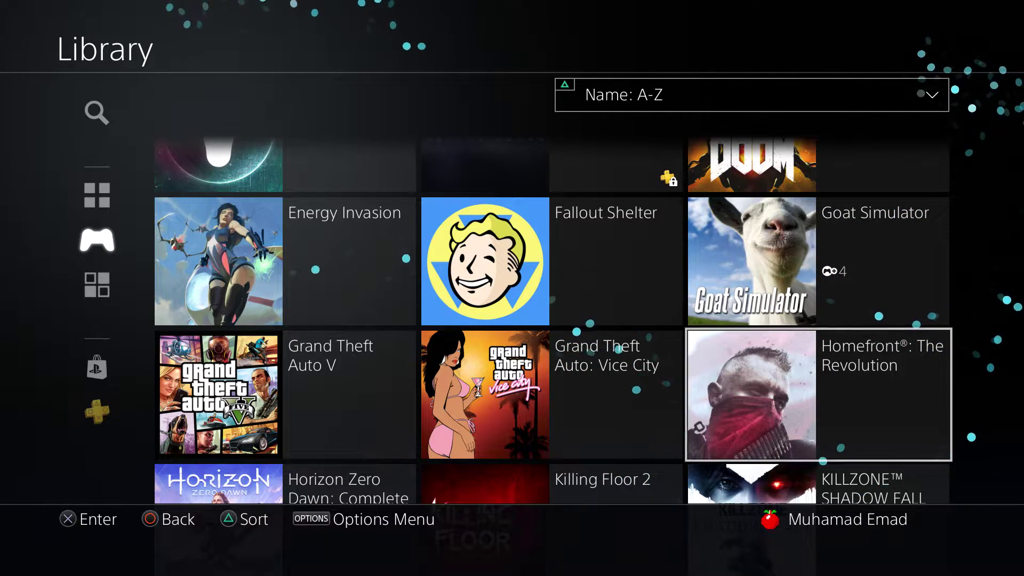
Browse GTA: Vice City, GTA V, Horizon Zero Dawn, Killing Floor 2 and KILLZONE SHADOW FALL.
key("Left")
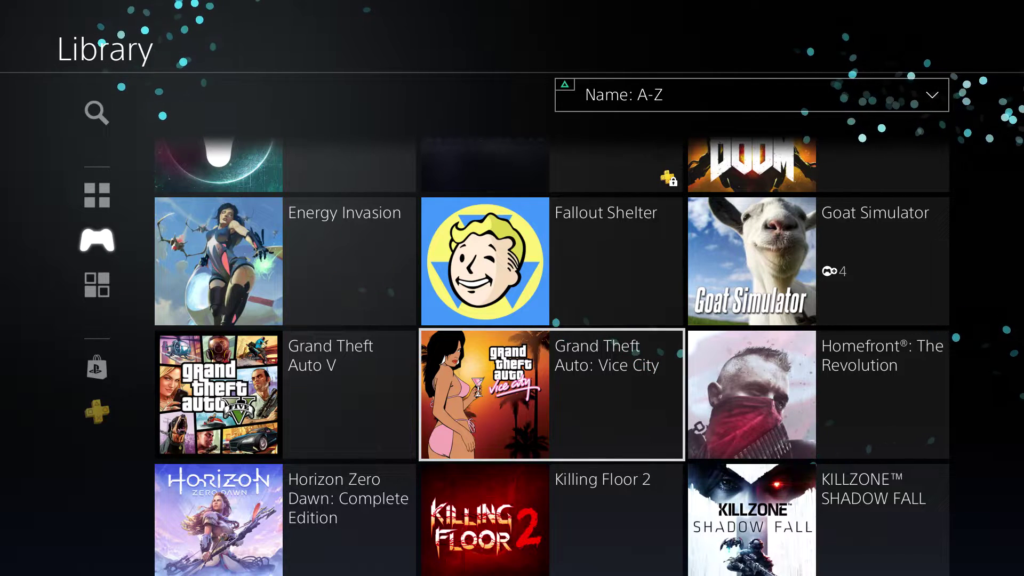
key("Left")
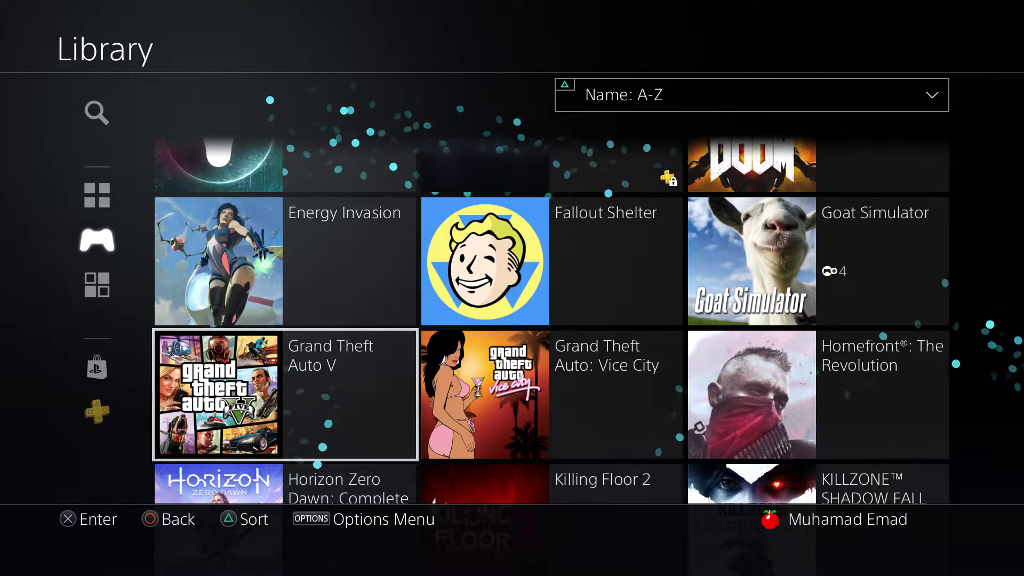
key("Down")
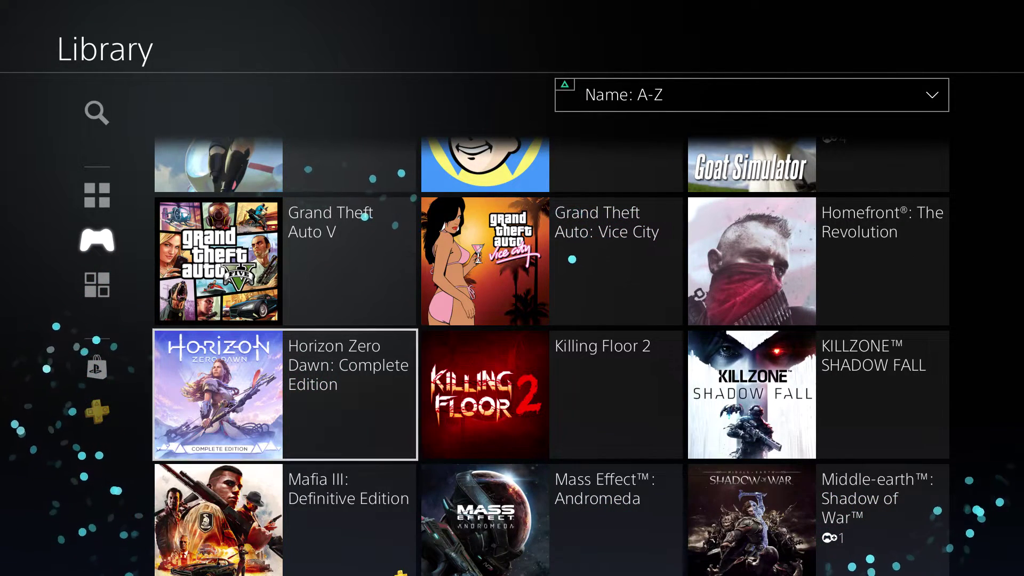
key("Right")
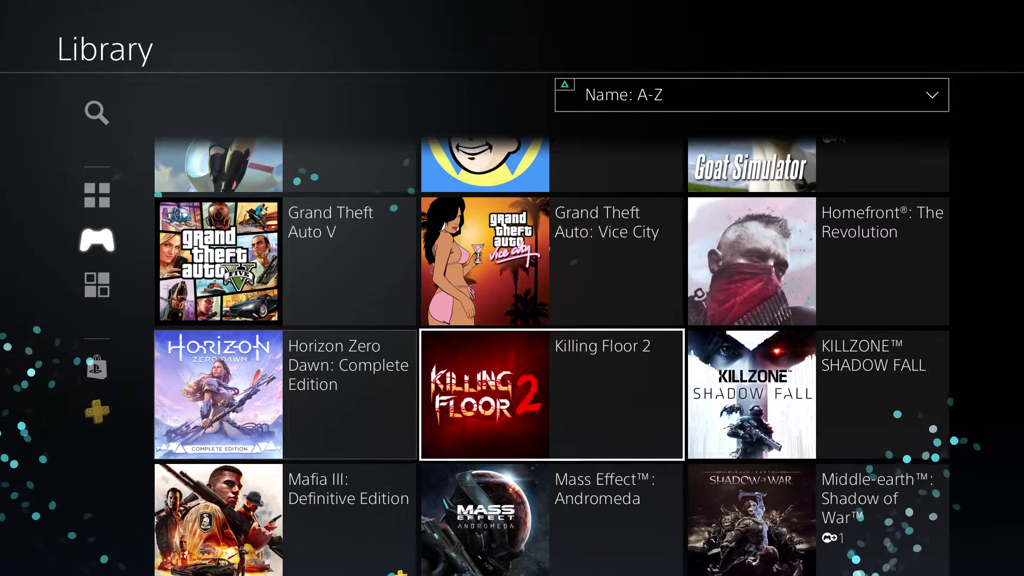
key("Right")
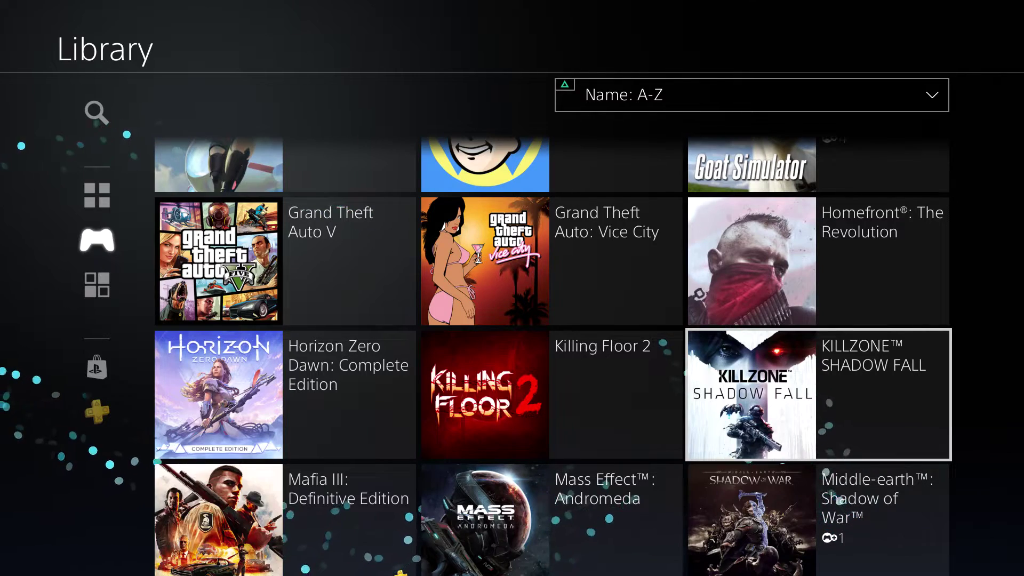
Browse Mass Effect: Andromeda, Need for Speed Payback, Minecraft, Outlast 2 down to Sniper Elite 3.
key("Down")
key("Left")
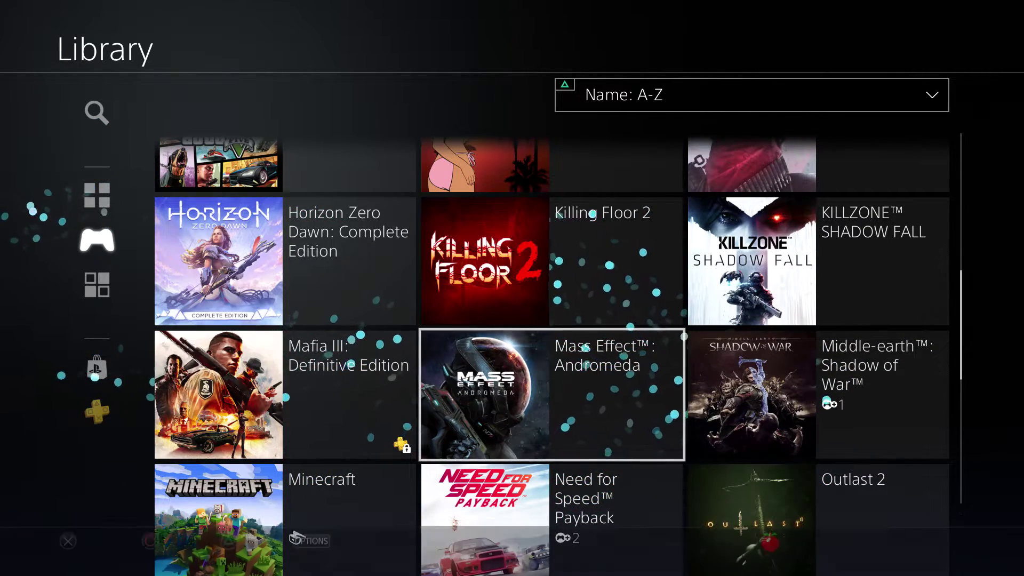
key("Down")
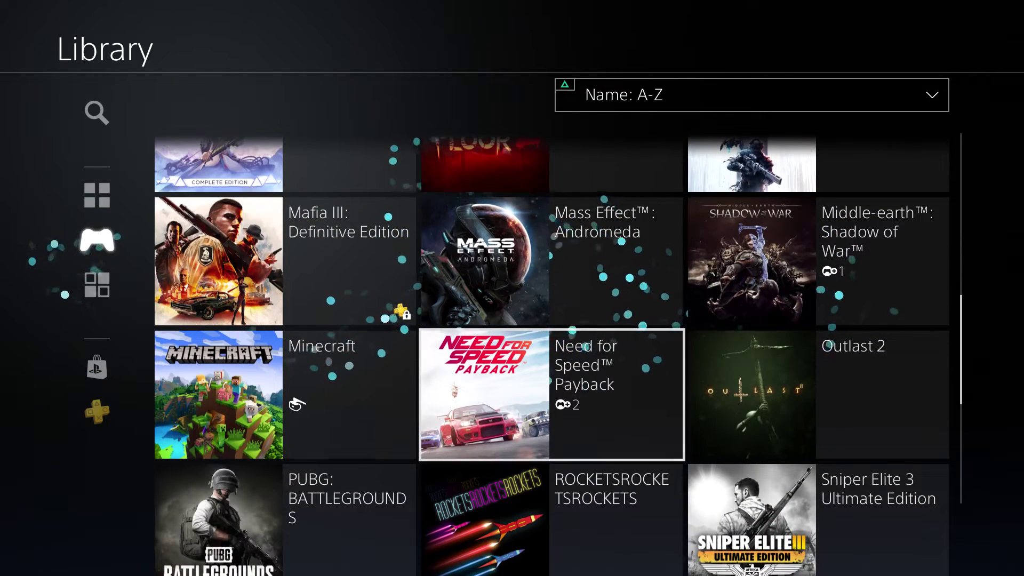
key("Left")
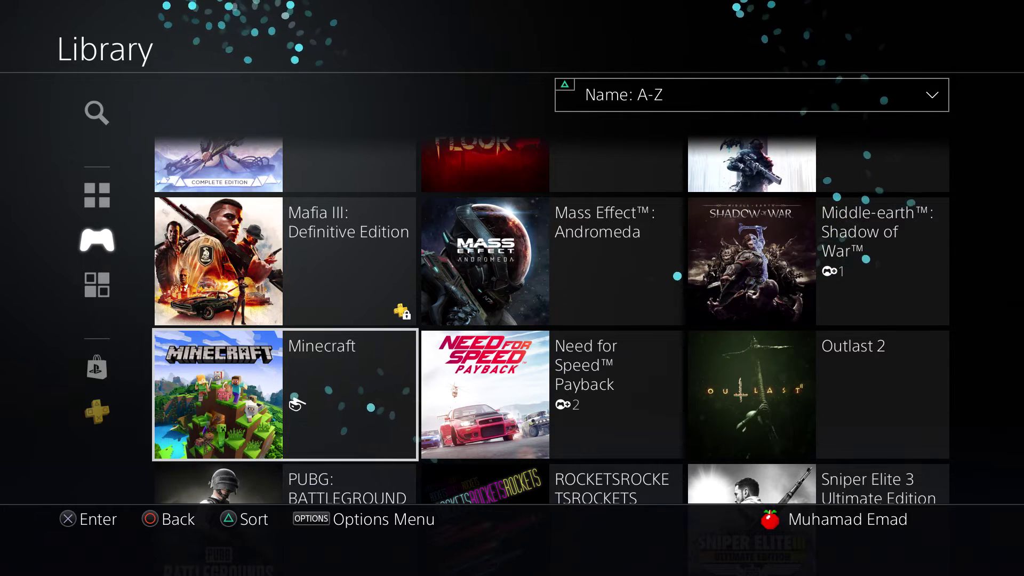
key("Right")
key("Right")
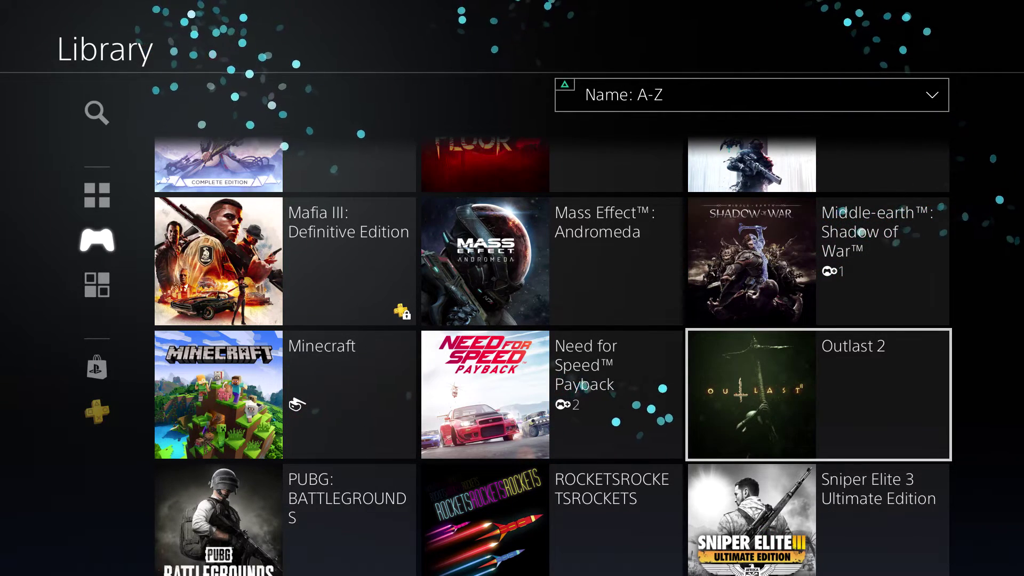
key("Down")
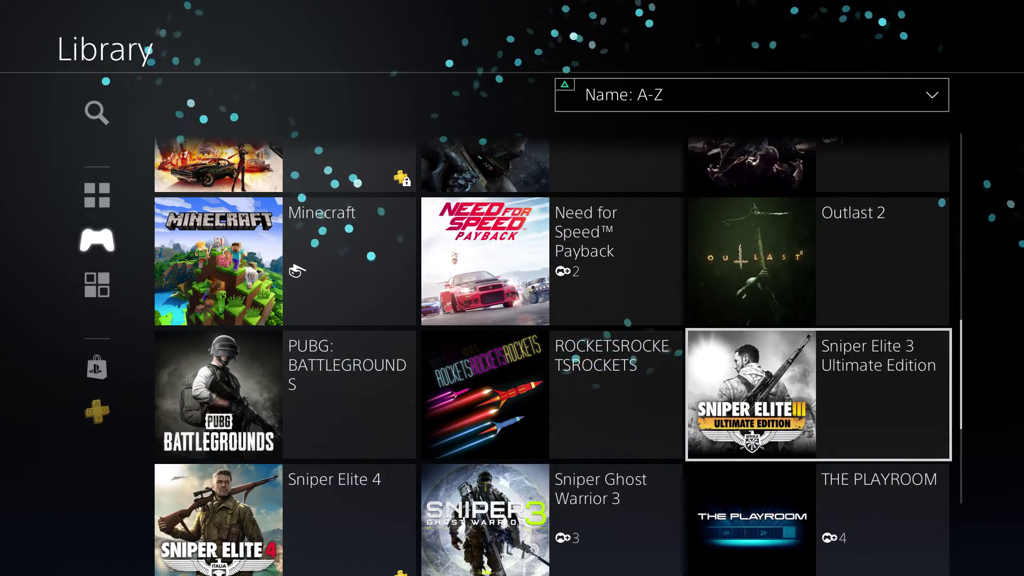
Exit the Library back to the home screen showing Call of Duty: Black Ops III.
key("Return")
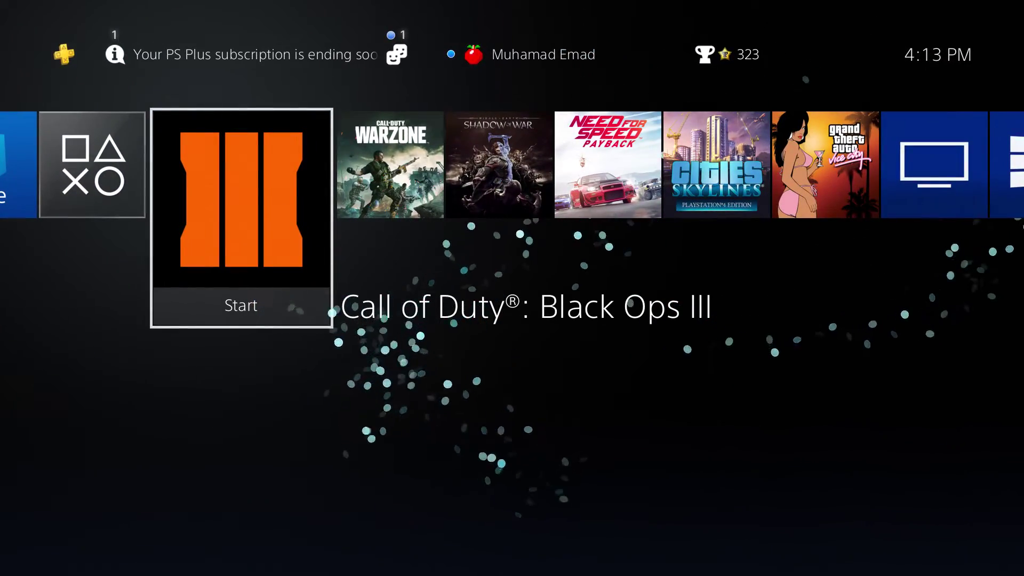